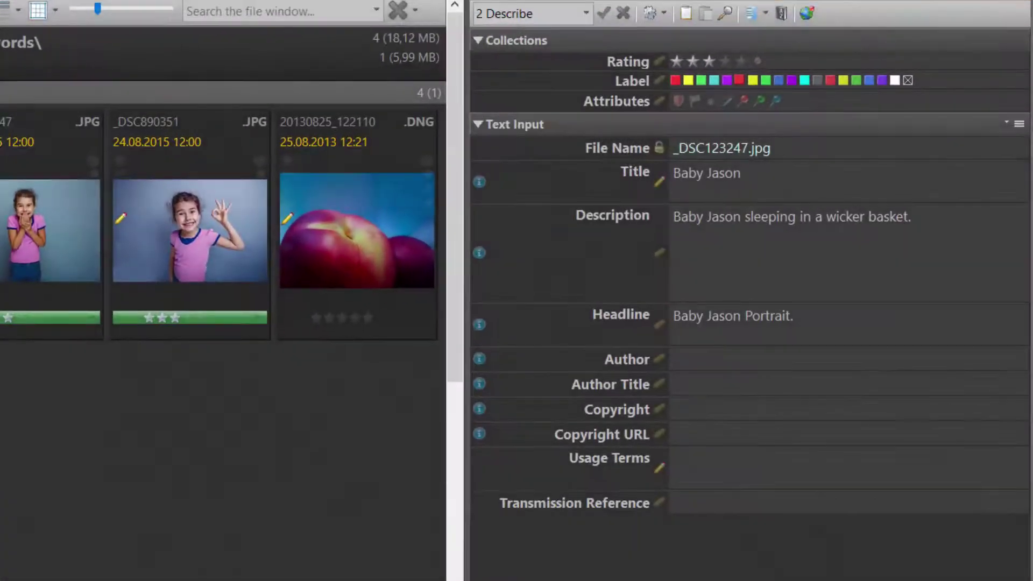
- Fill the Author field with the stored photographer name suggested from 'ma'
click(716, 358)
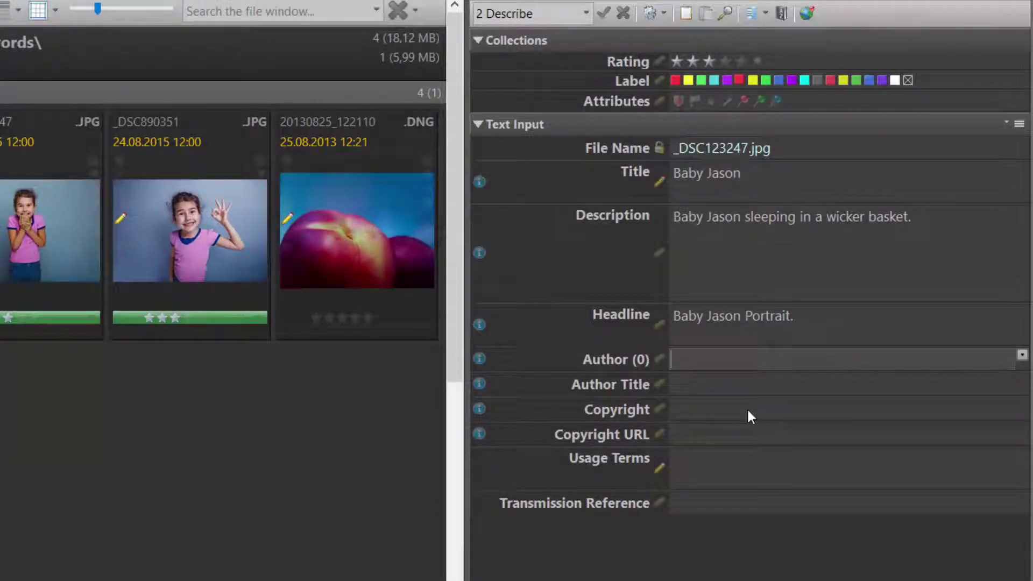
text(ma)
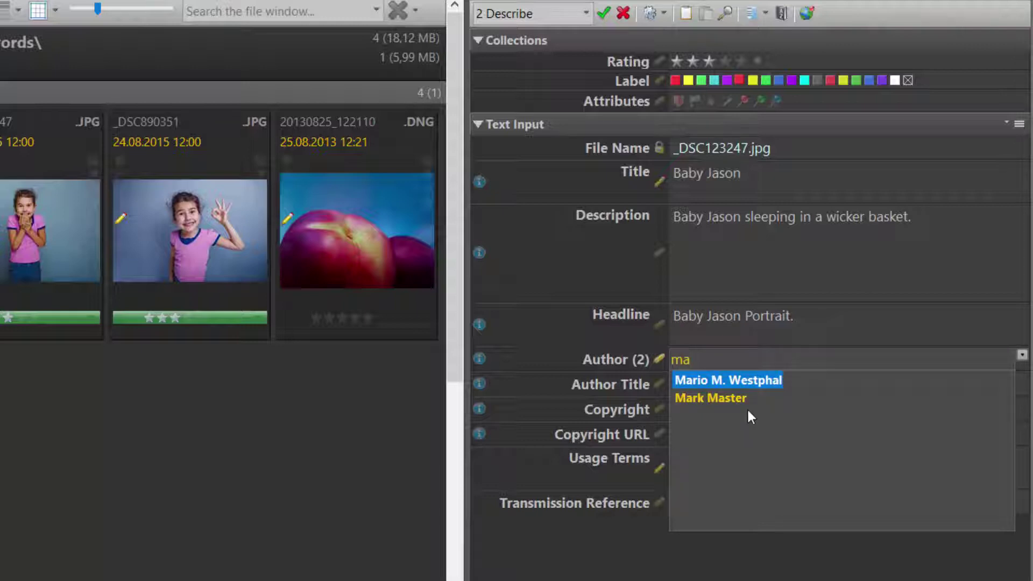
key(Return)
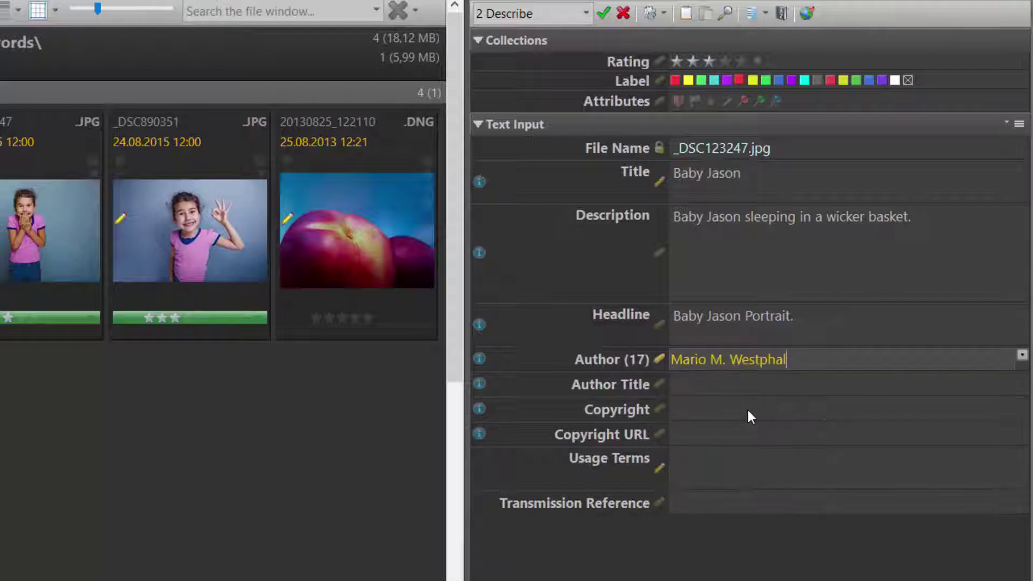
- Fill Usage Terms with the full copyright notice suggested from 'thi'
key(Tab)
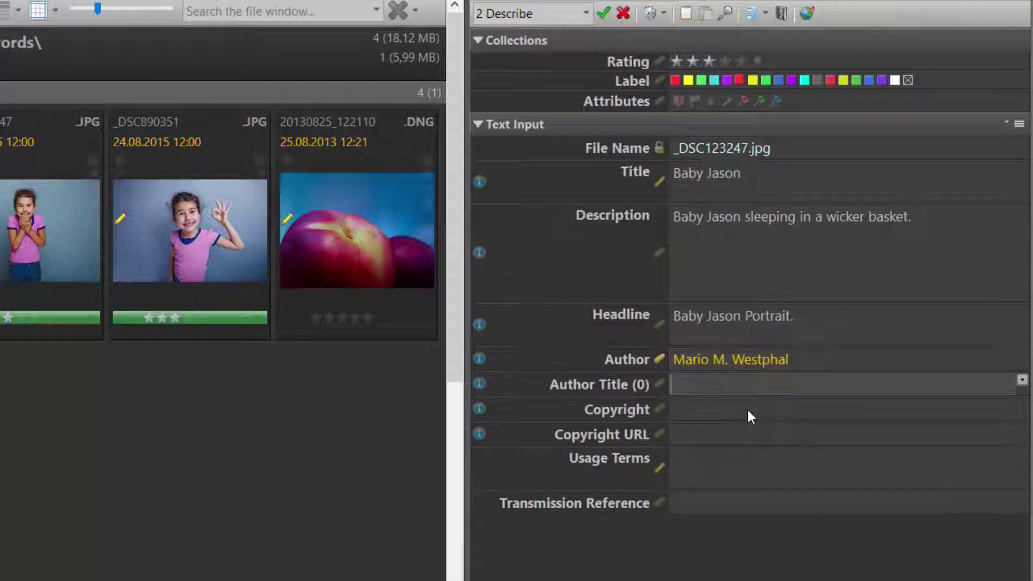
key(Tab)
key(Tab)
key(Tab)
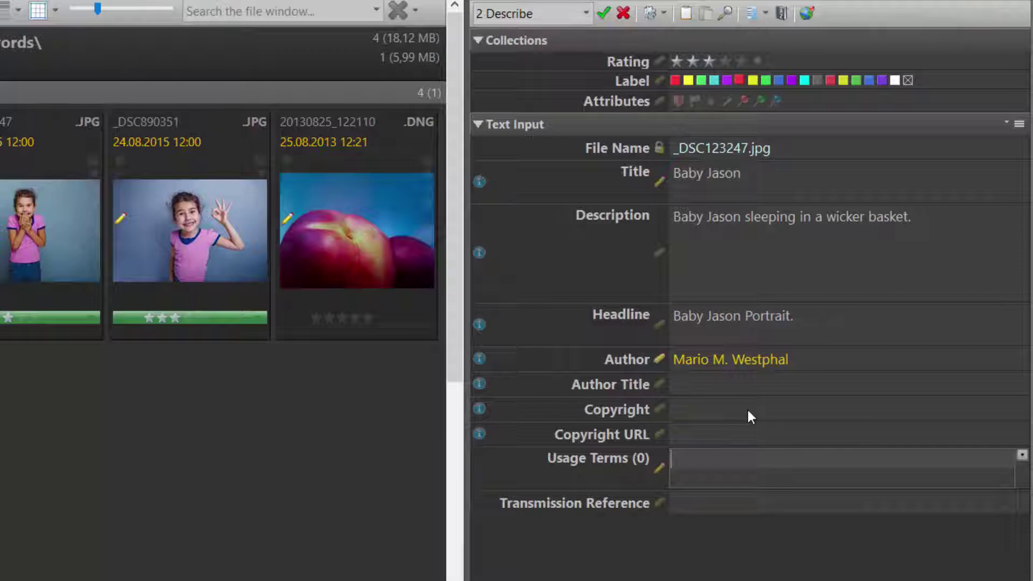
text(thi)
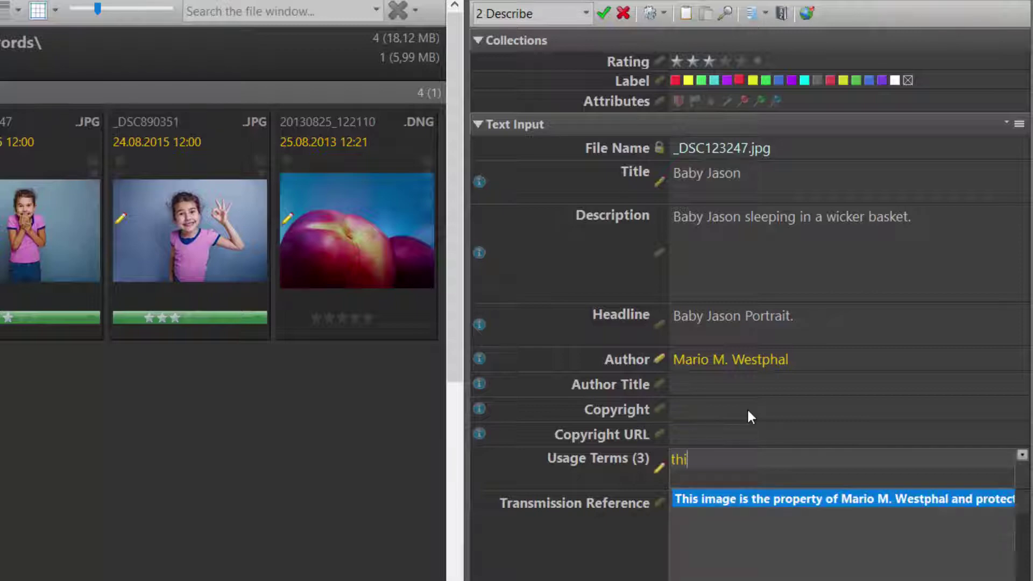
key(Return)
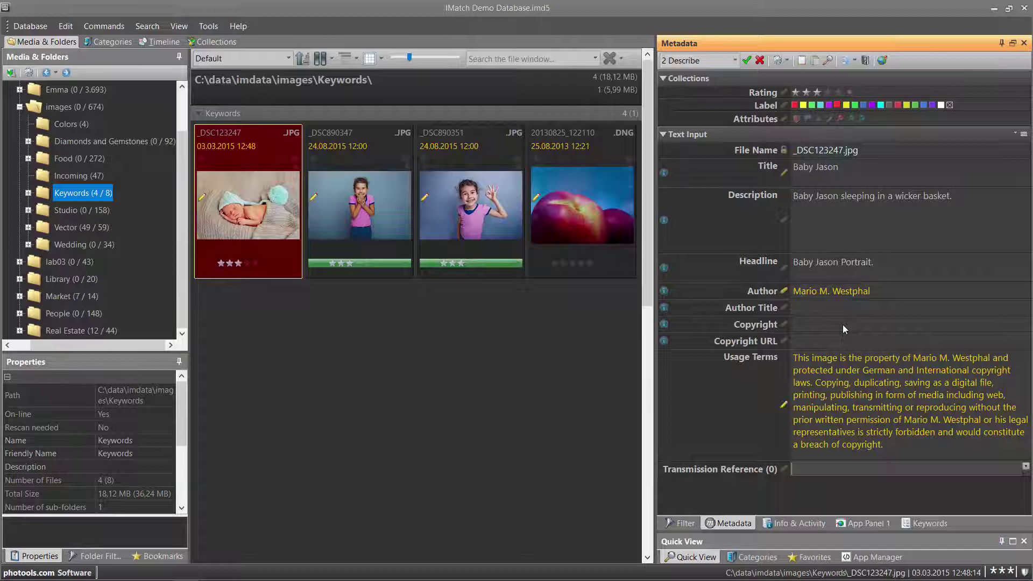
- Set Author Title to Photographer from the stored F5 suggestions
key(shift+Tab)
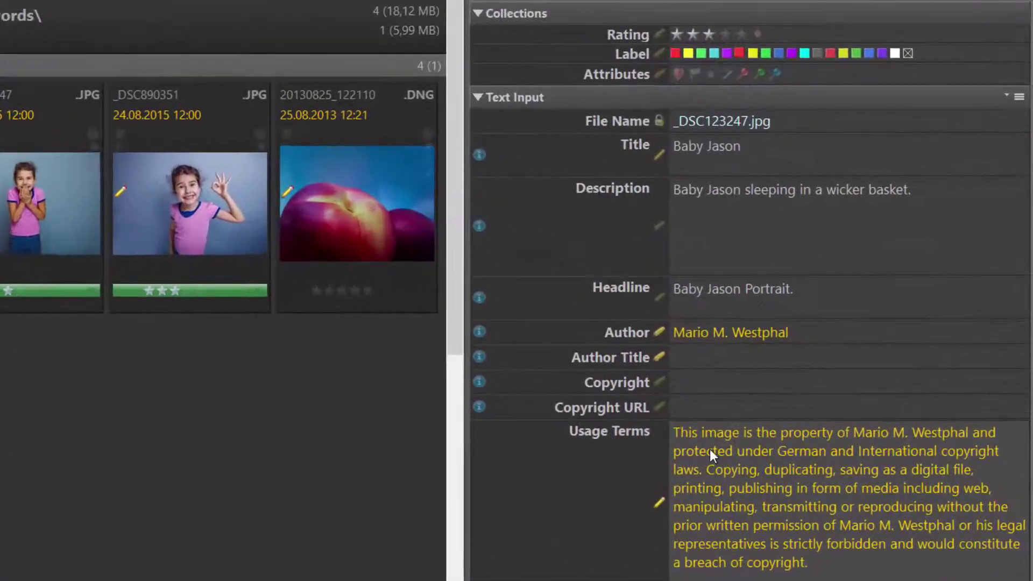
click(711, 359)
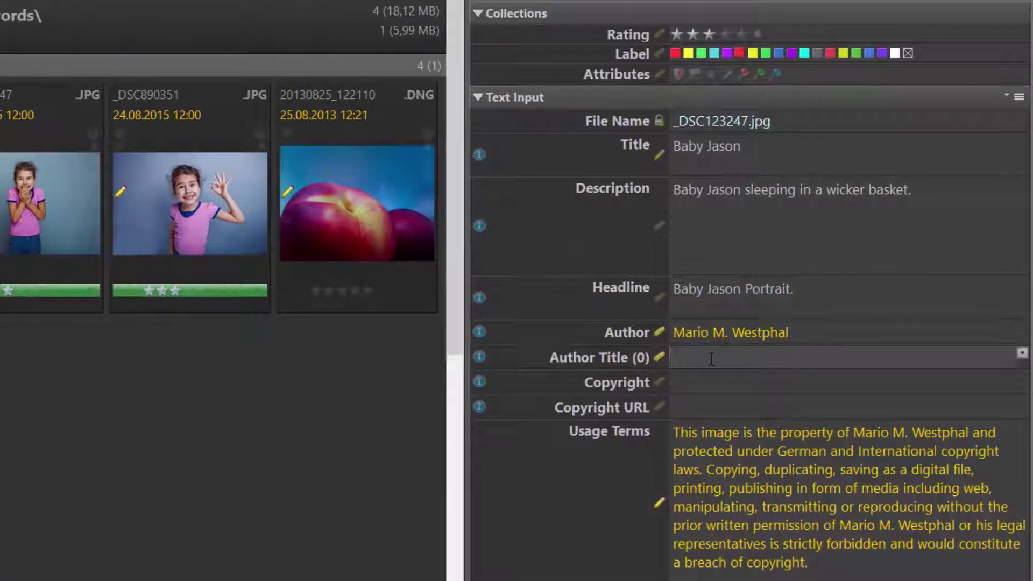
key(F5)
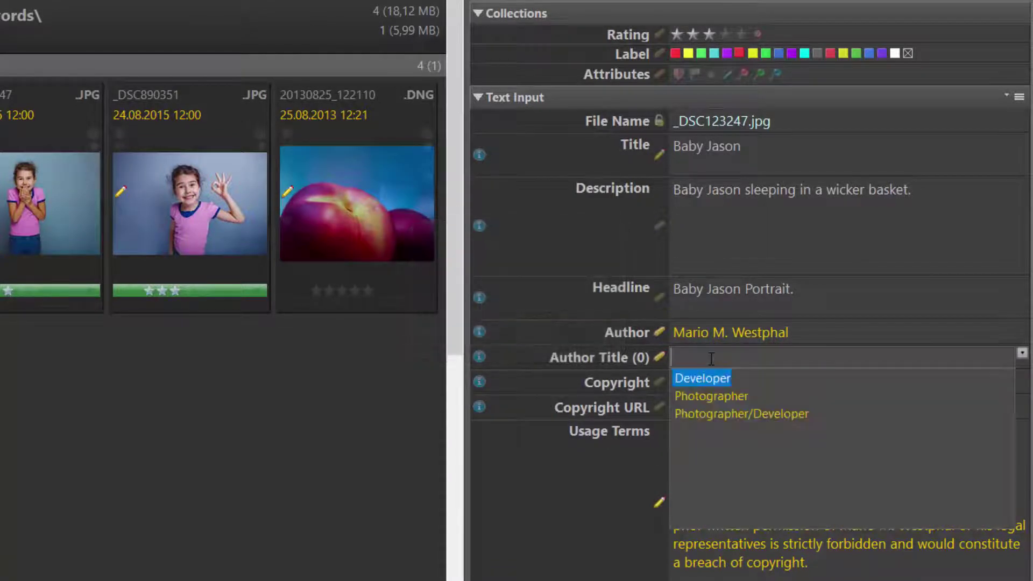
click(727, 401)
- Fill Copyright with the thesaurus entry 'Copyright (C) YOUR NAME HERE'
click(722, 408)
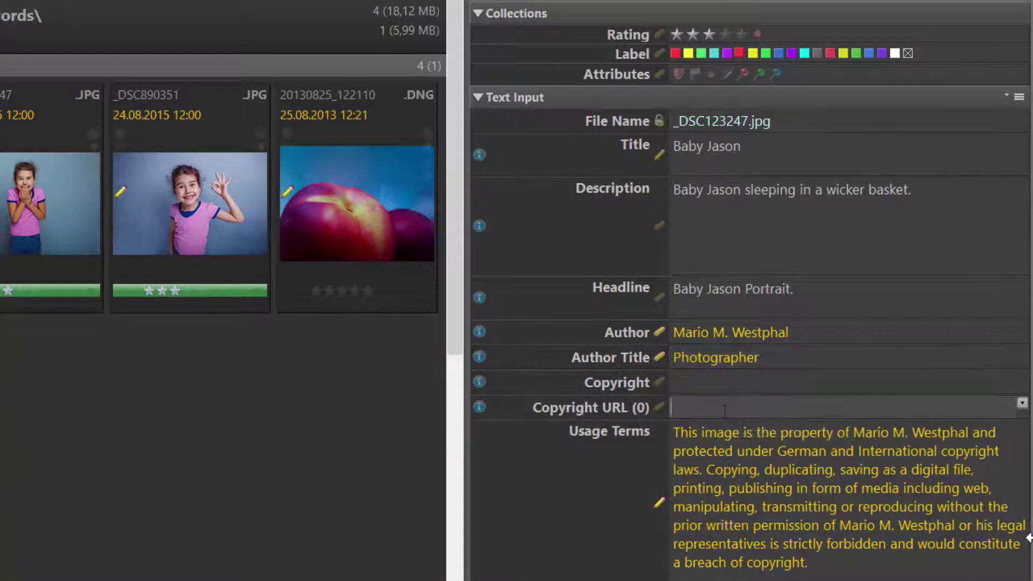
click(994, 388)
click(1022, 378)
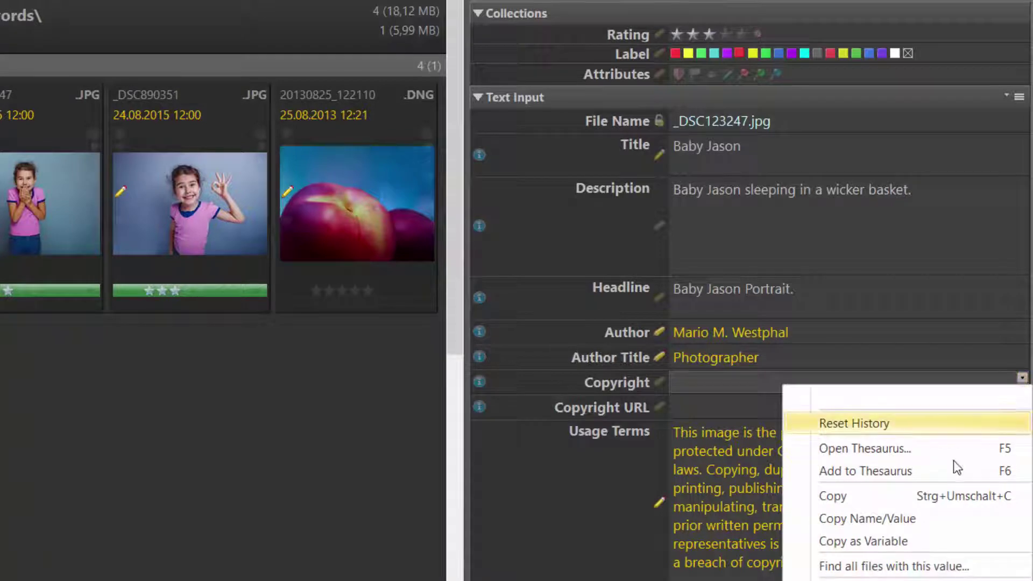
click(915, 455)
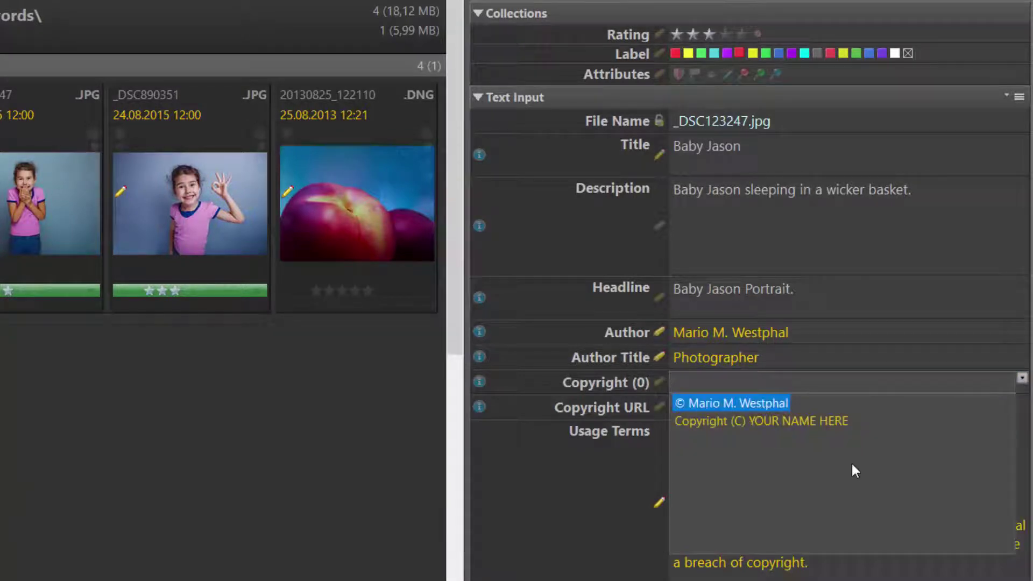
click(771, 420)
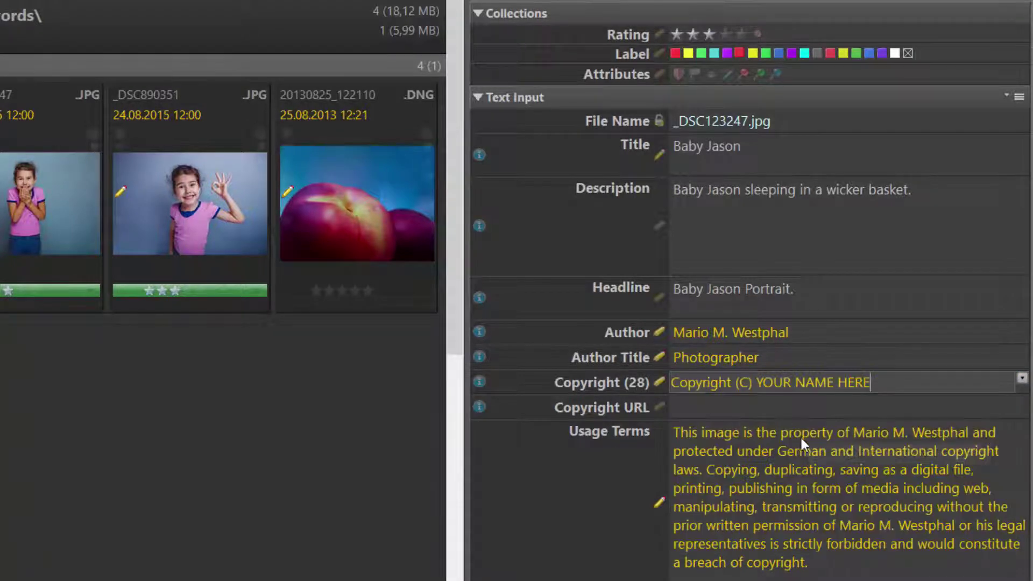
click(819, 411)
- Discard the unsaved metadata edits and review the stored author names without choosing one
key(Escape)
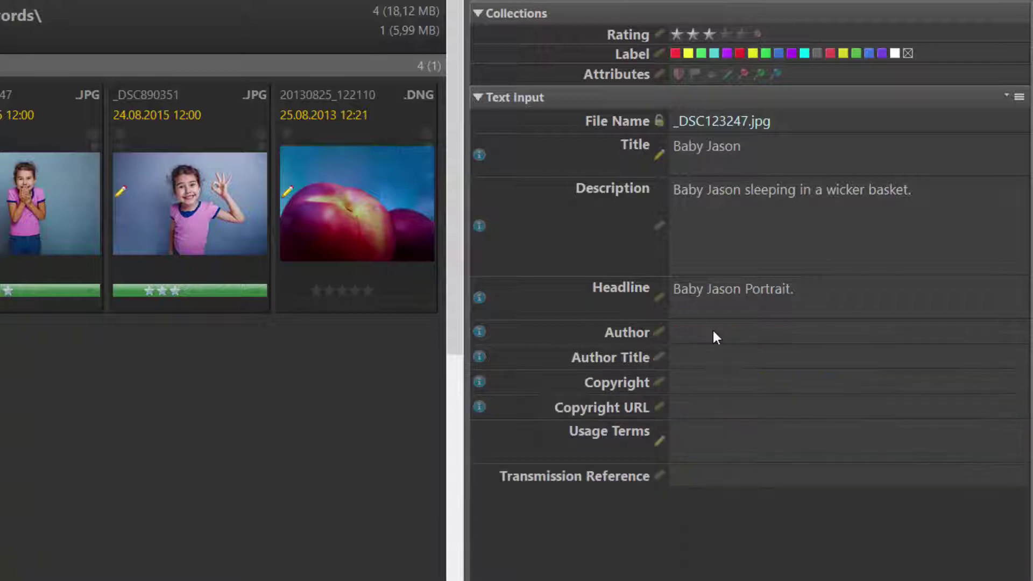
click(714, 330)
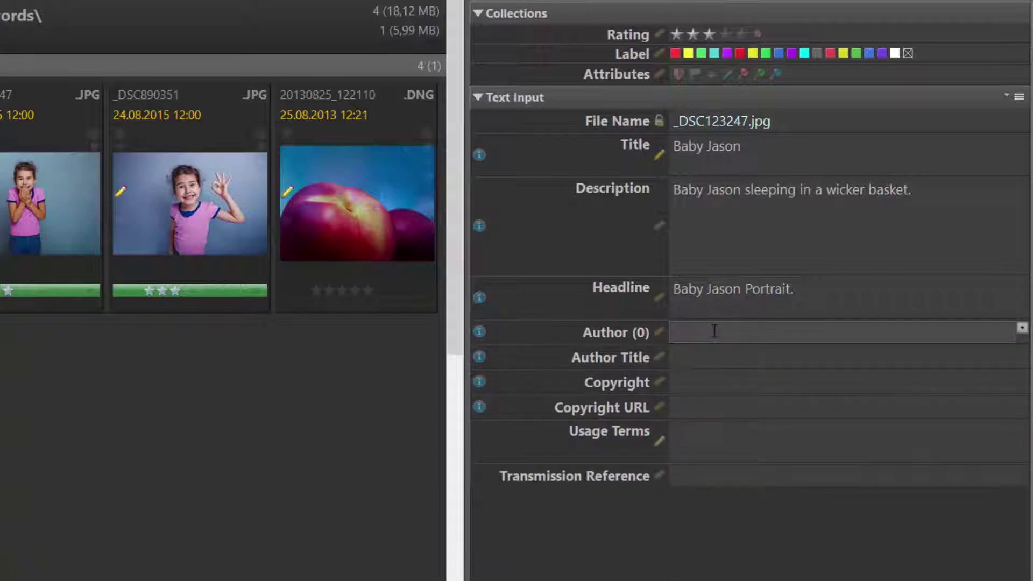
key(Down)
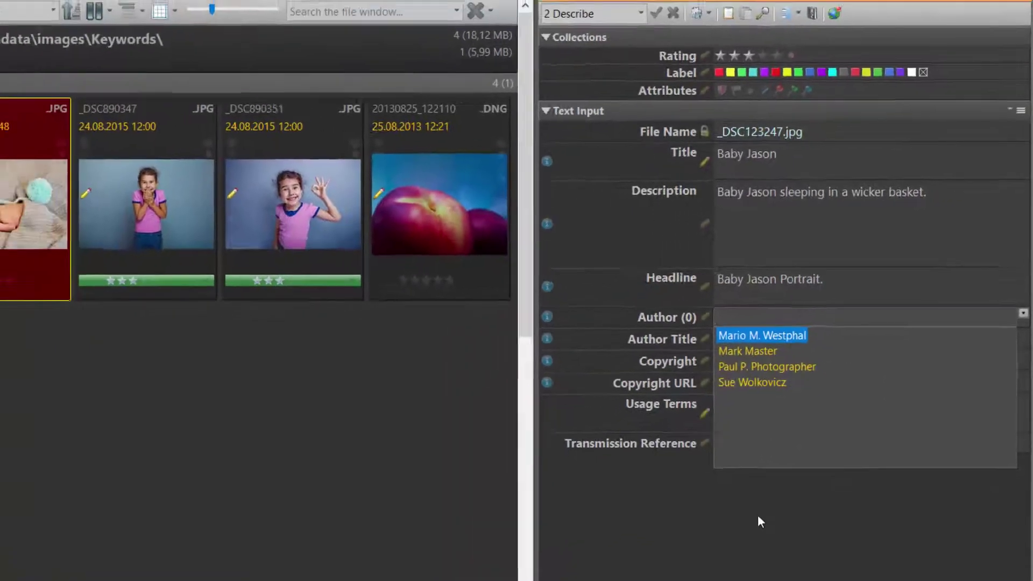
key(Escape)
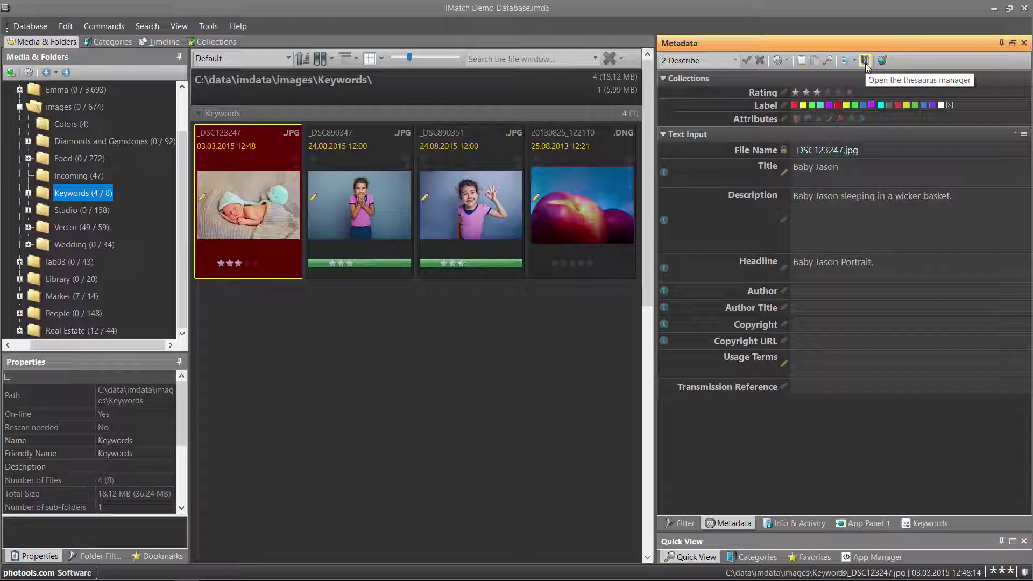
- Show the XMP::dc\creator\Creator\0 thesaurus in the Thesaurus Manager
click(865, 60)
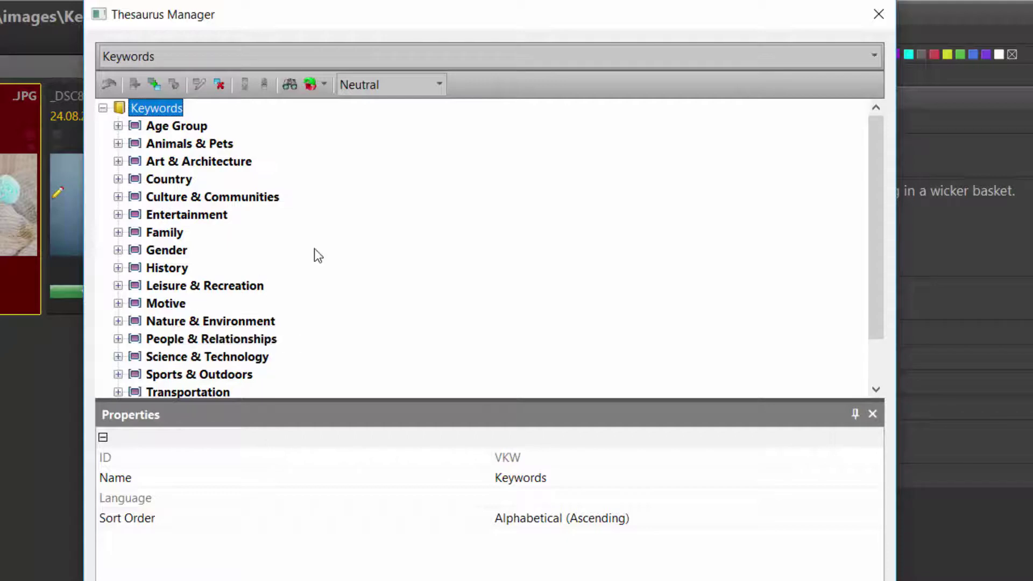
click(367, 49)
click(344, 113)
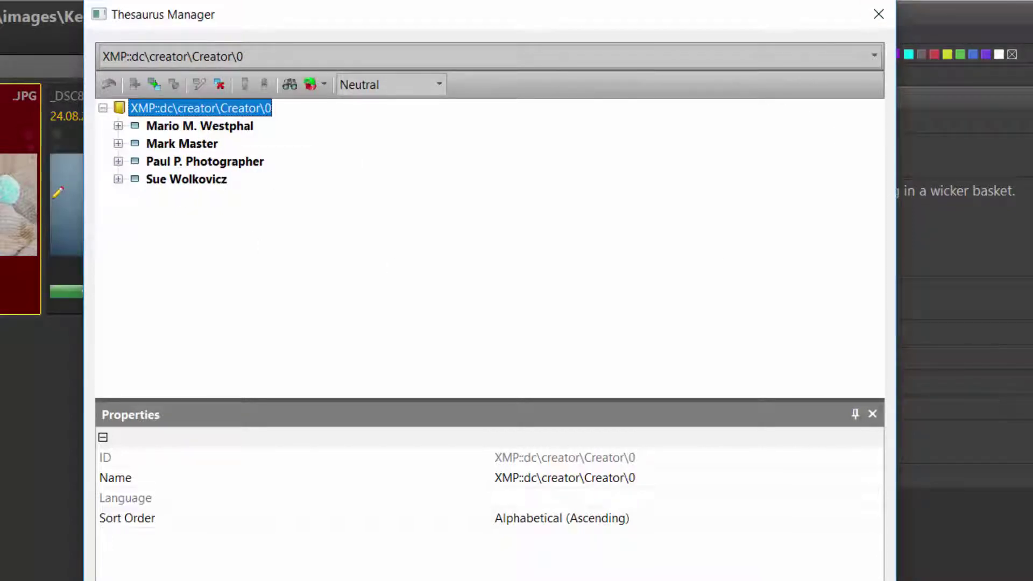
- Add the author's full name as a new element in the creator thesaurus
key(Insert)
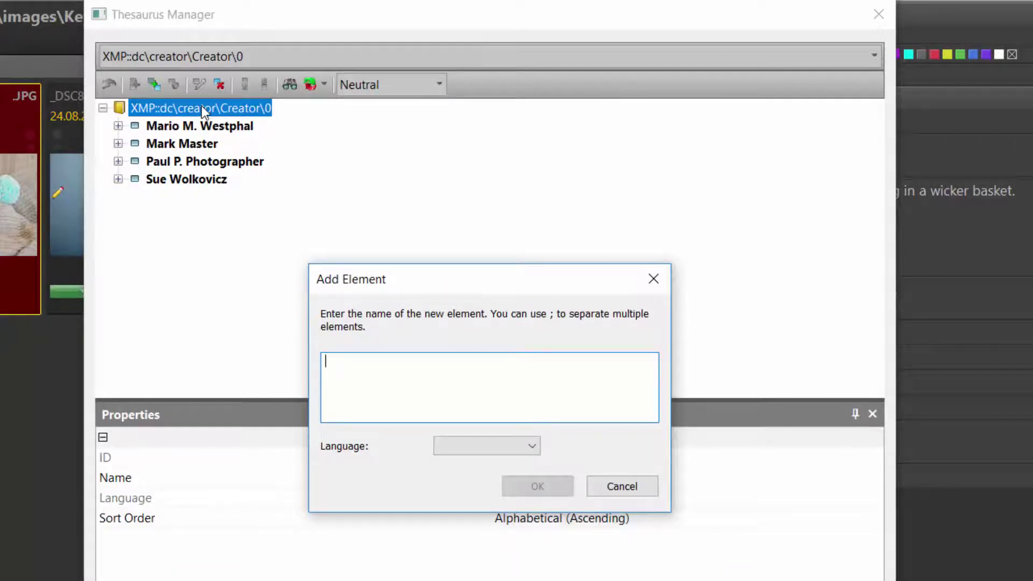
text(otto)
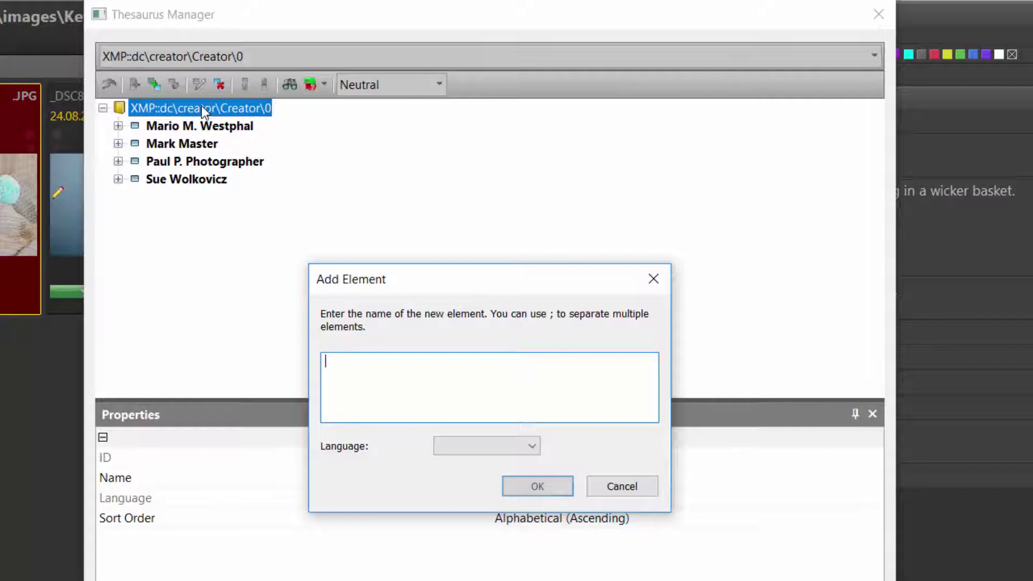
key(ctrl+a)
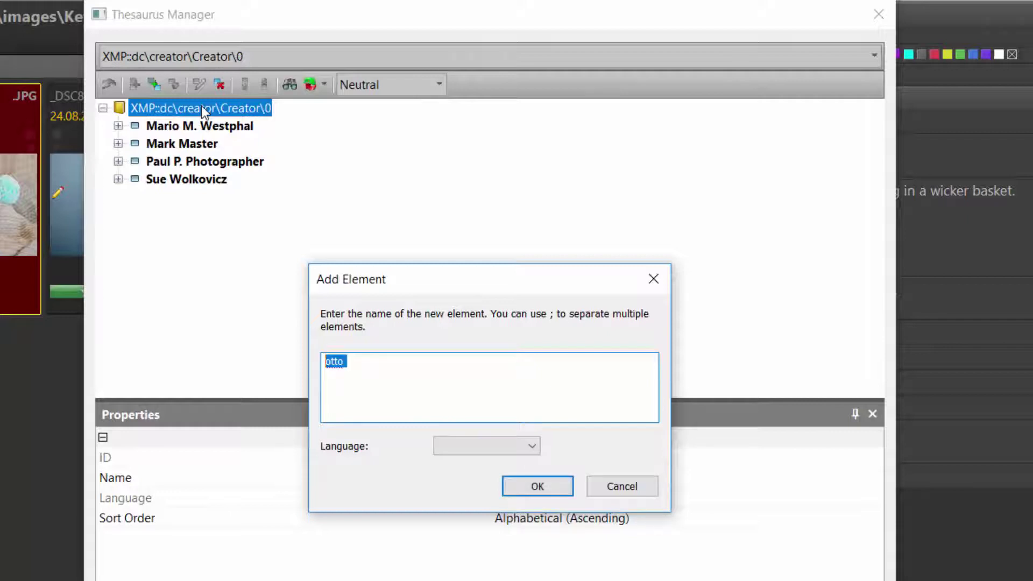
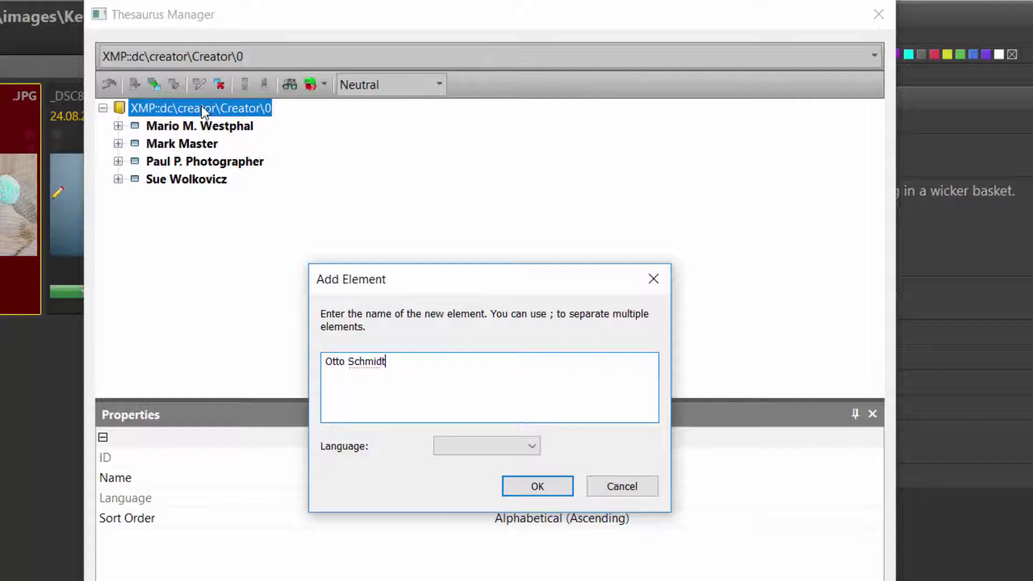
key(Return)
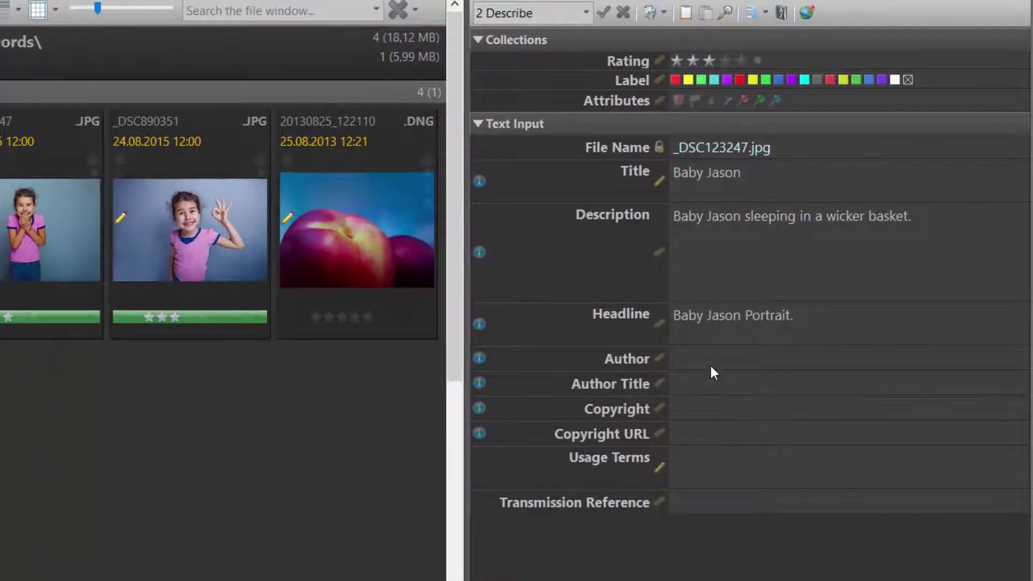
- Set _DSC123247.jpg's Author to the newly added thesaurus name, leaving Author Title empty
click(711, 366)
click(710, 365)
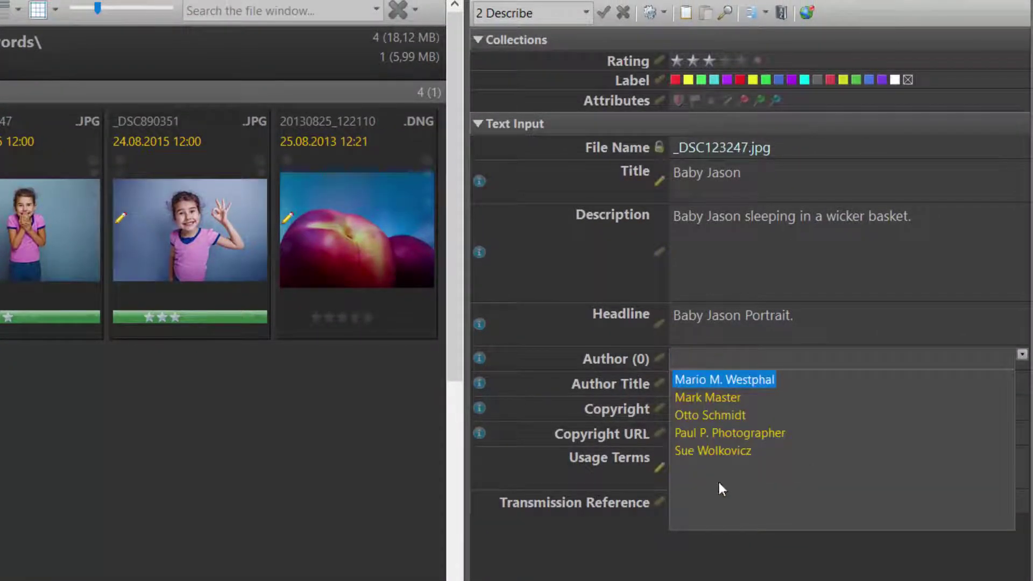
click(723, 416)
key(Tab)
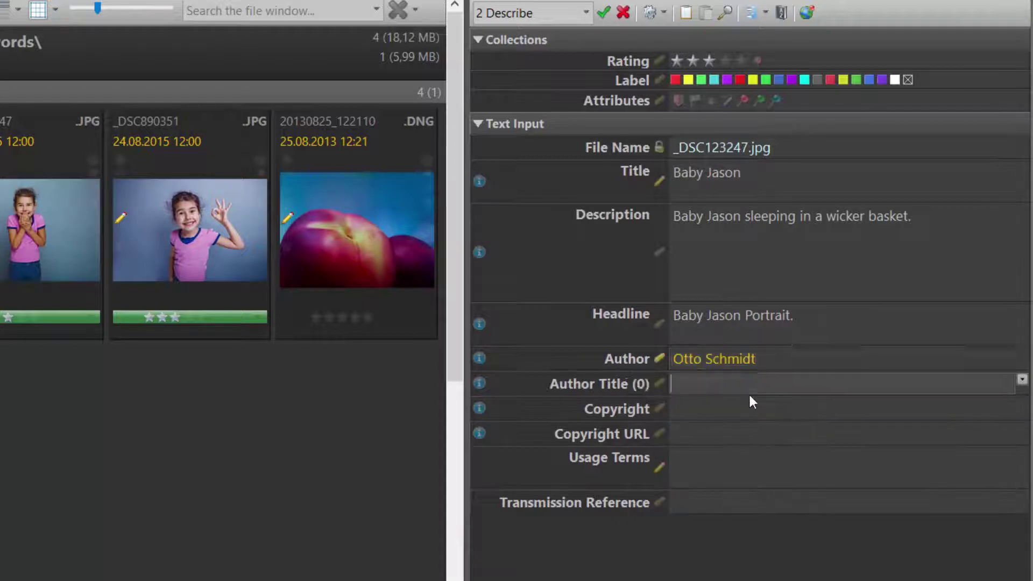
key(Escape)
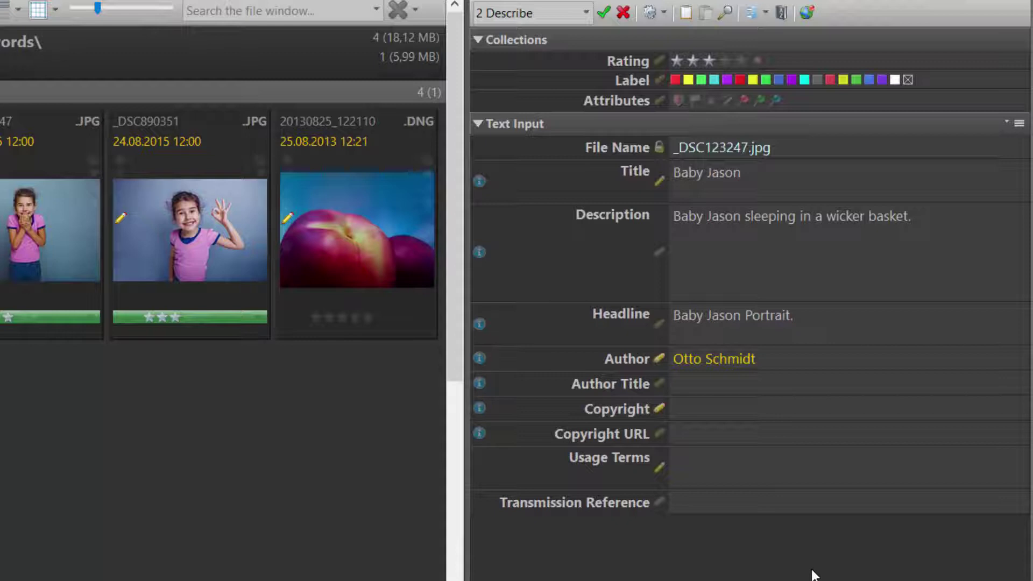
- Enter 'Copyright' plus the author's name in Copyright and save it to the thesaurus with F6
click(710, 412)
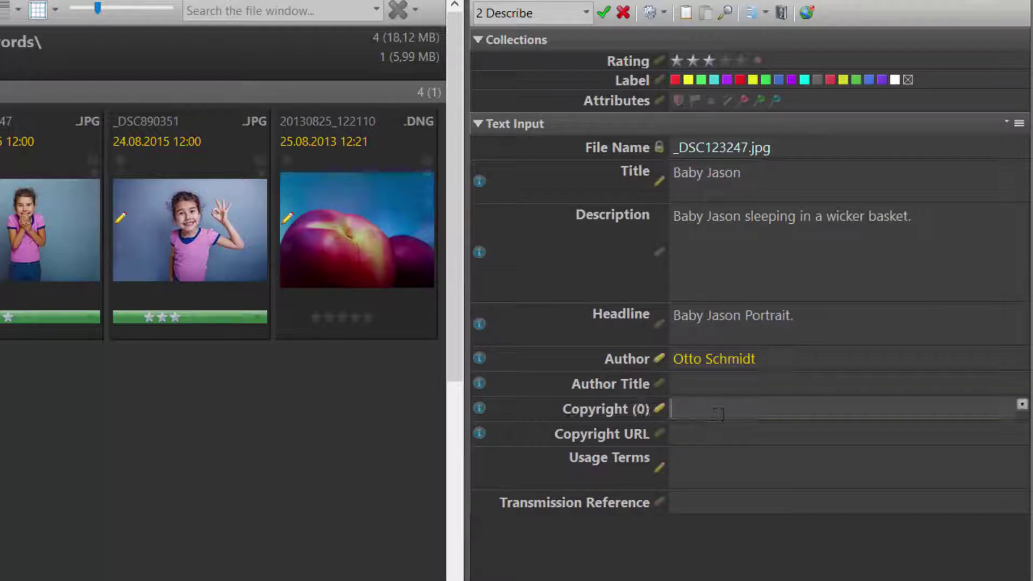
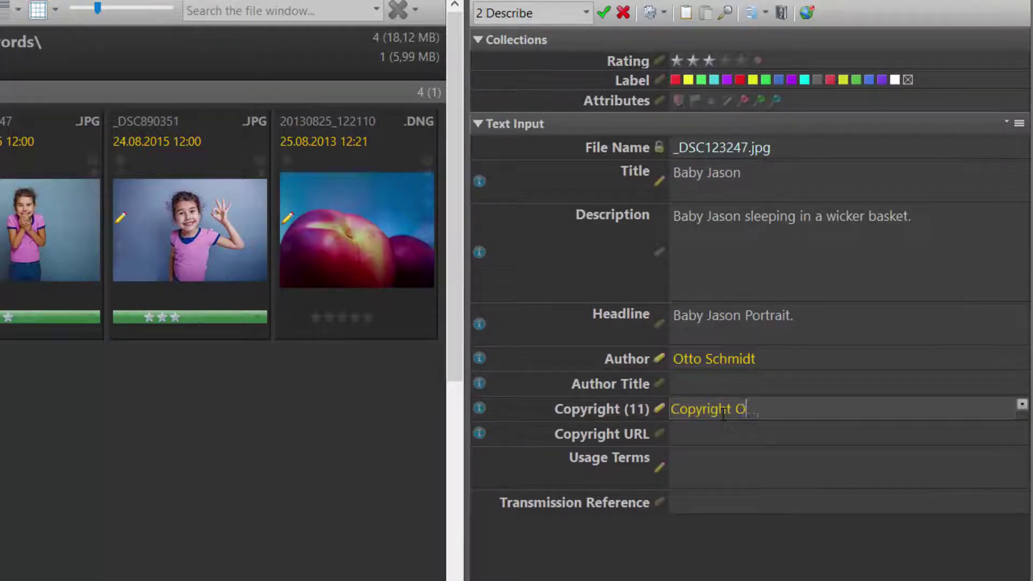
key(Tab)
click(864, 409)
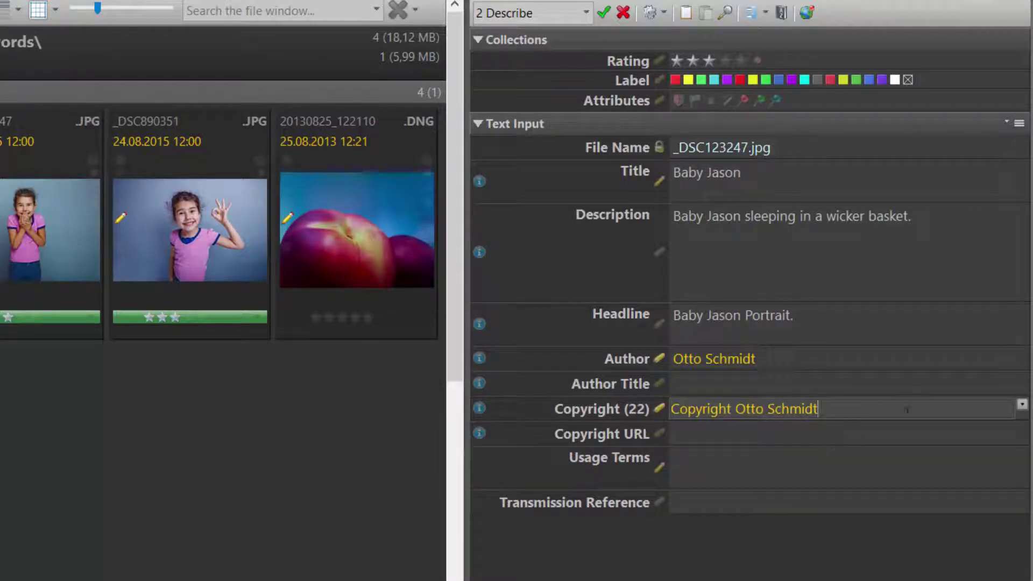
click(1022, 405)
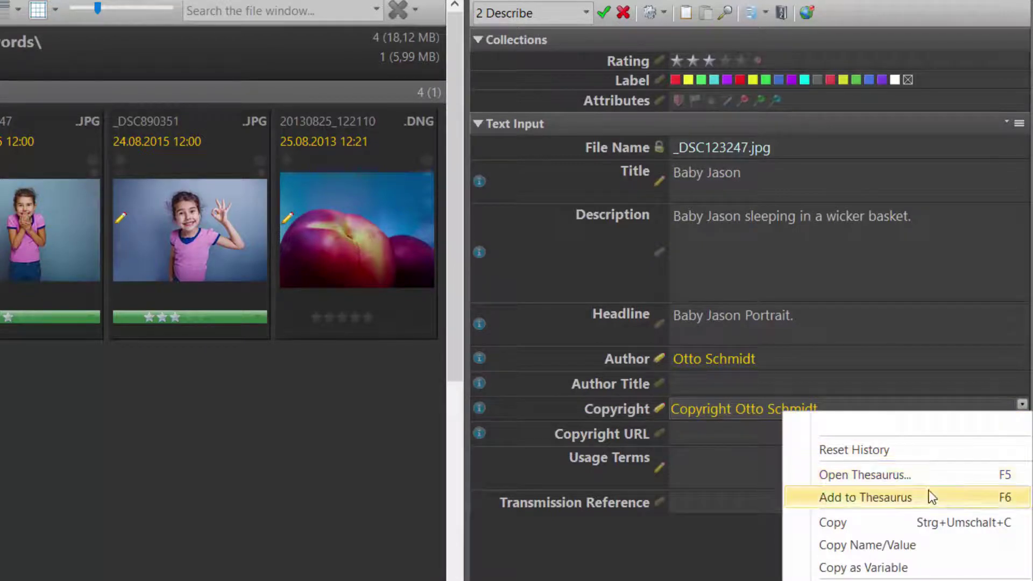
key(F6)
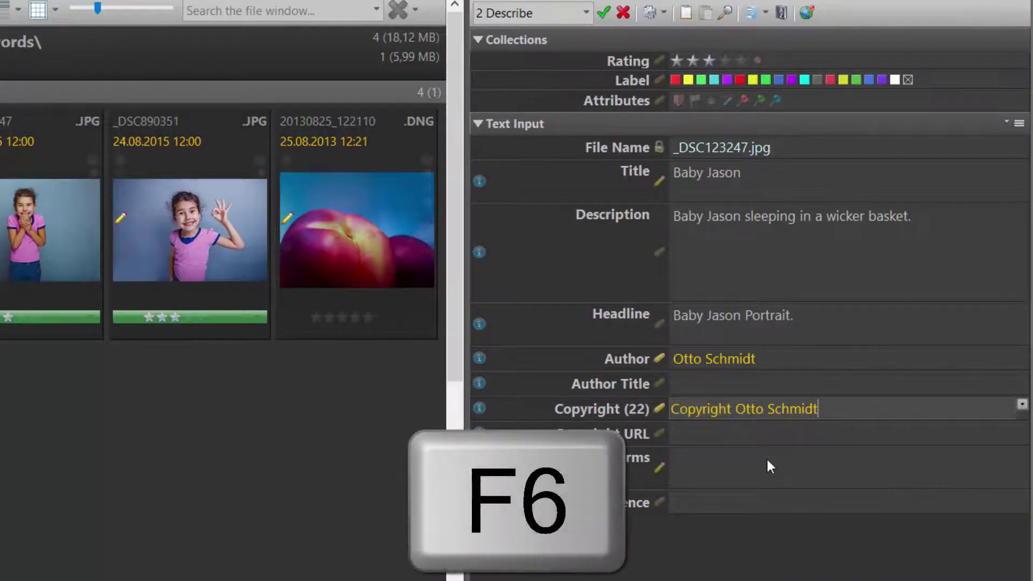
click(758, 448)
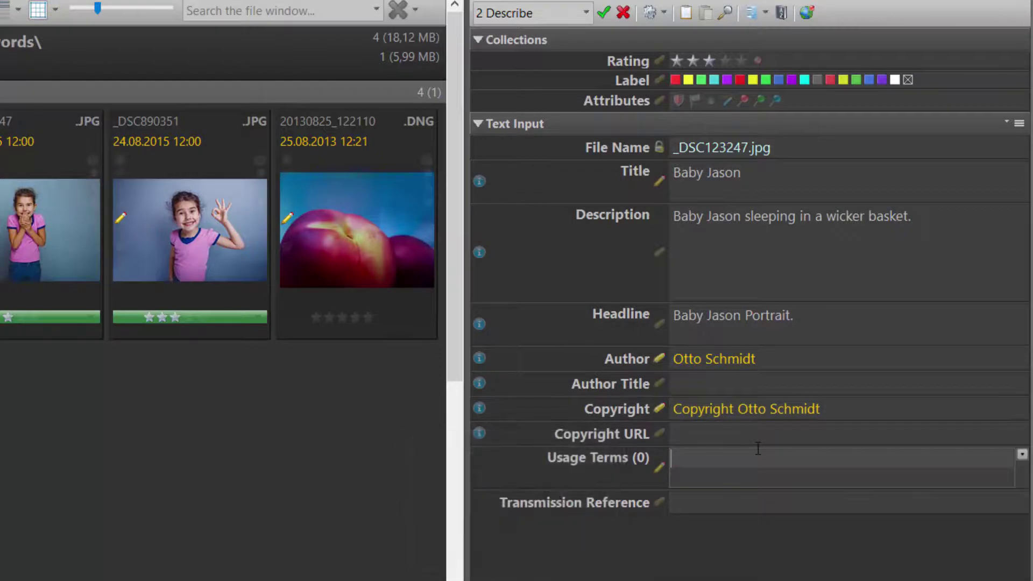
click(761, 434)
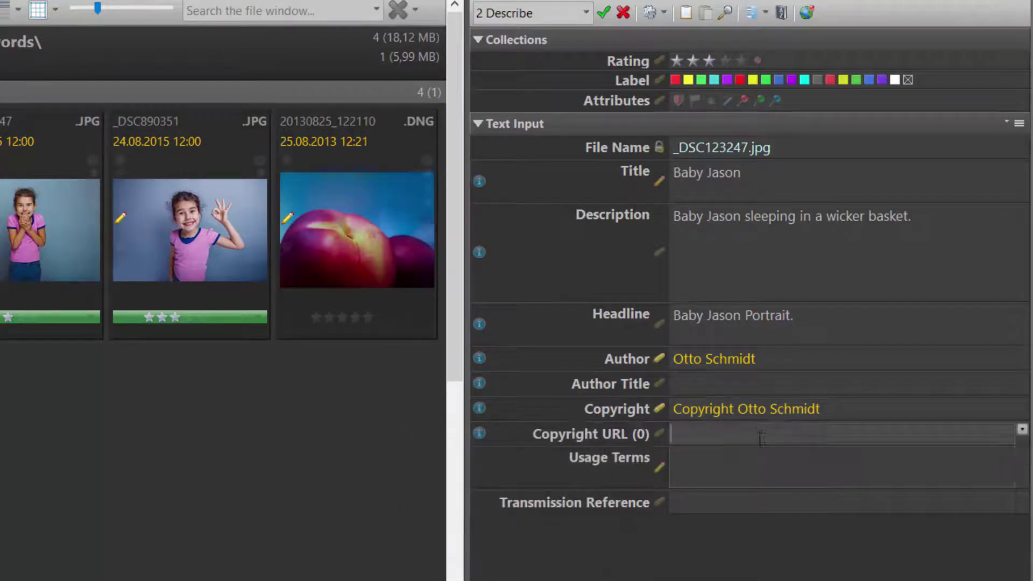
- Save the changes, select 20130825_122110.dng and set its Author to the suggested thesaurus name
click(602, 13)
click(344, 238)
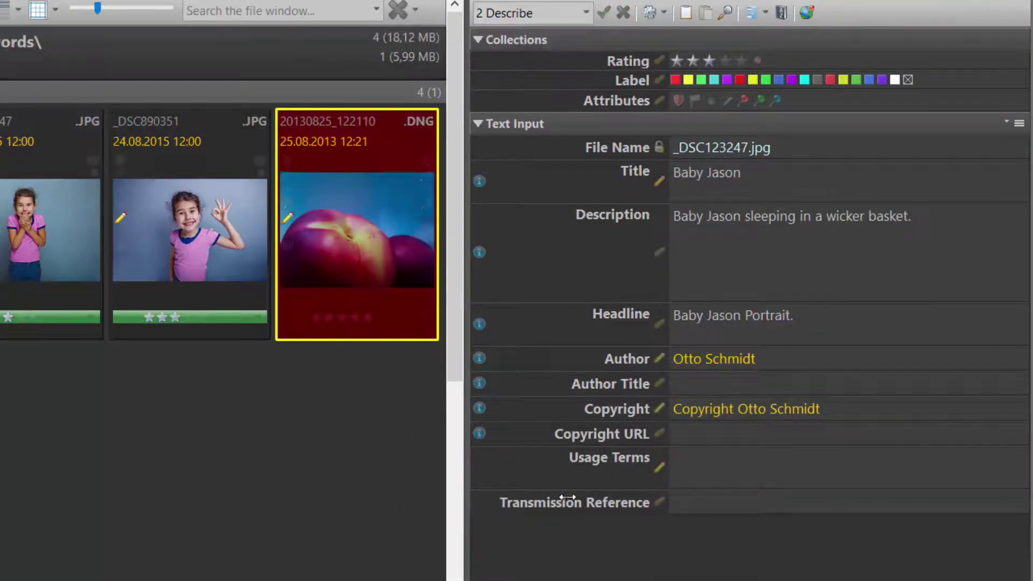
click(717, 359)
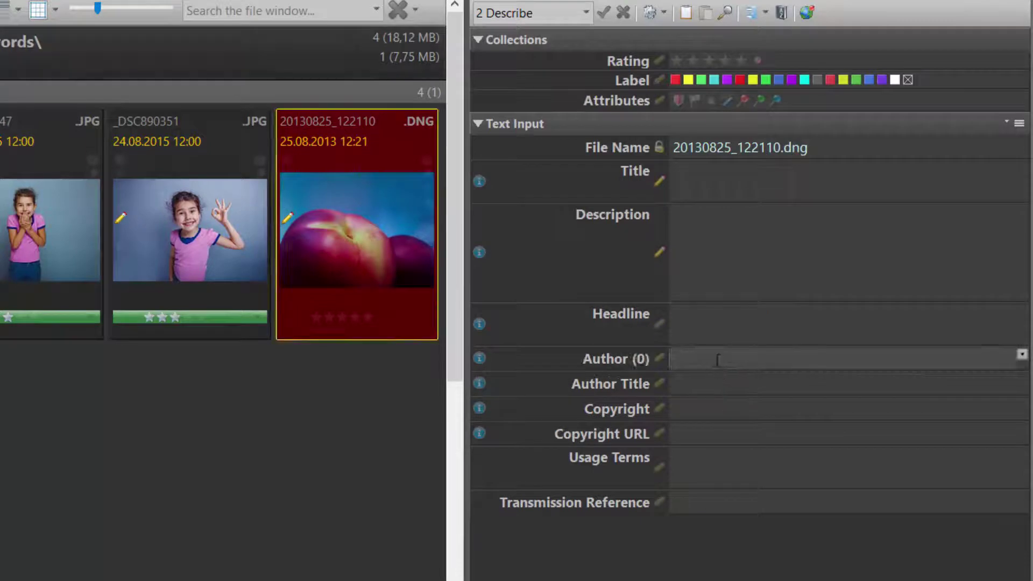
text(ot)
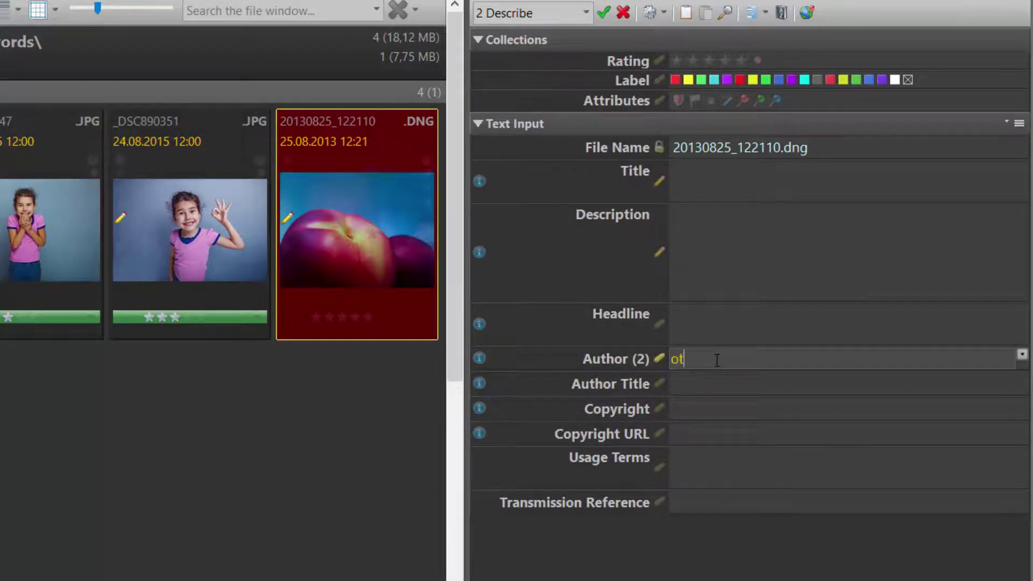
click(721, 381)
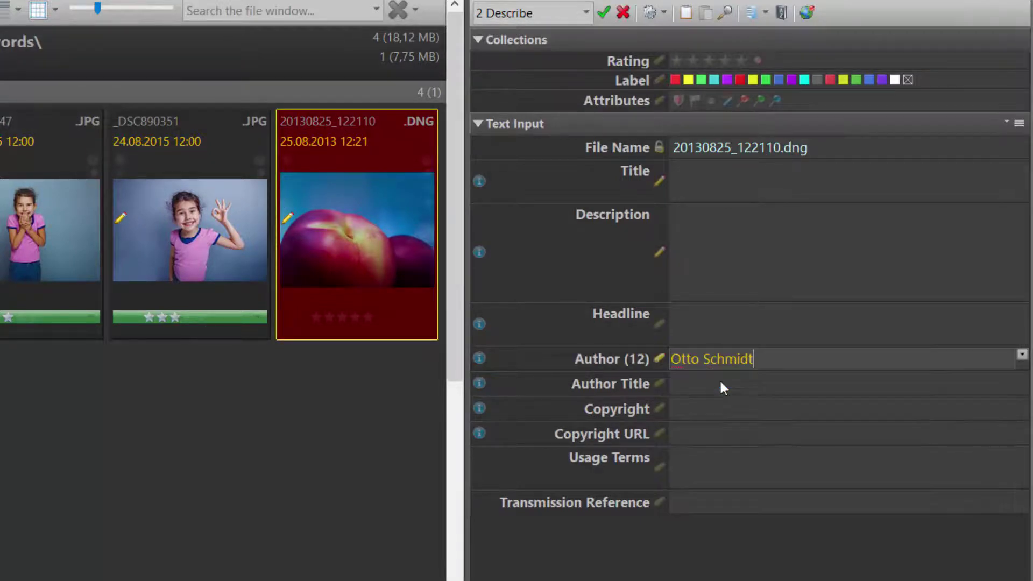
click(693, 434)
- Set the DNG's Copyright to the author's saved copyright notice
click(705, 413)
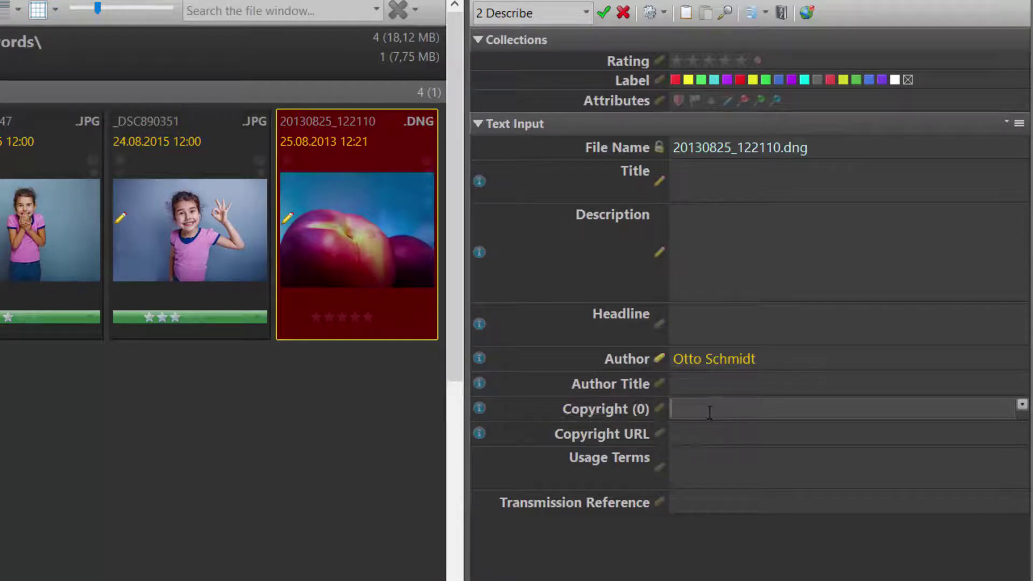
text(ot)
key(BackSpace)
key(BackSpace)
click(709, 413)
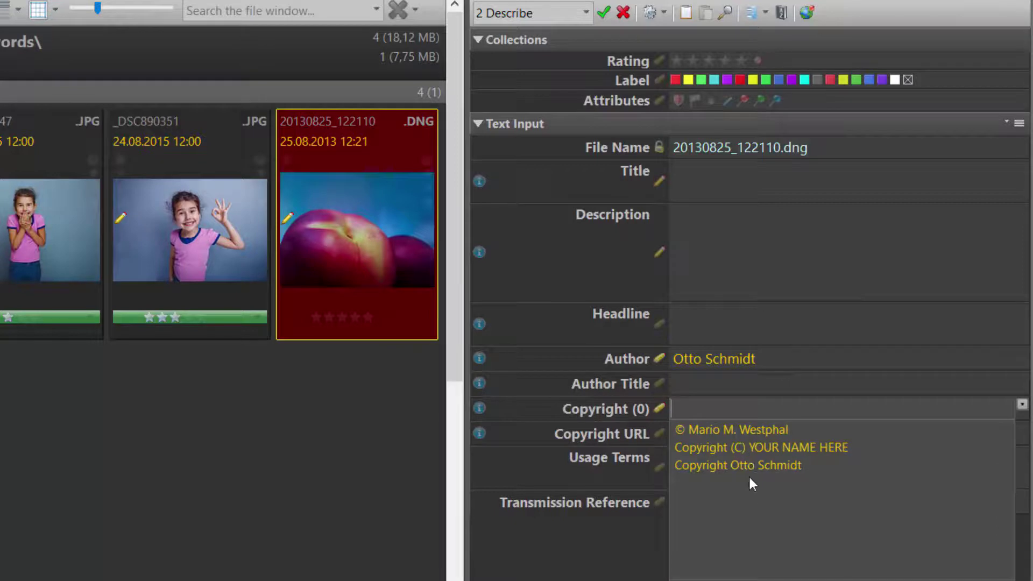
click(748, 472)
key(Tab)
click(749, 572)
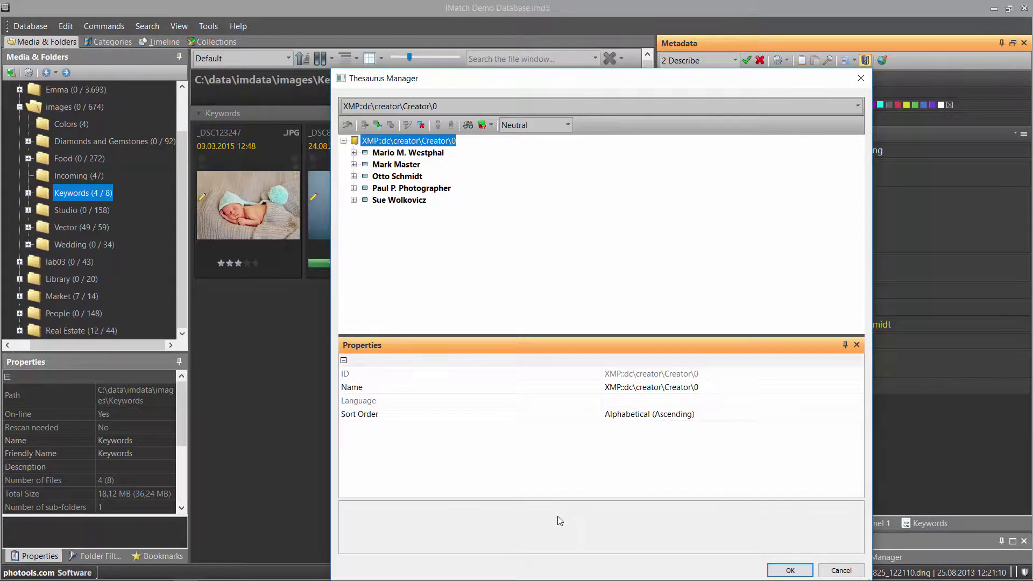
- Open the IMatch Help topic about the thesaurus with F1
key(F1)
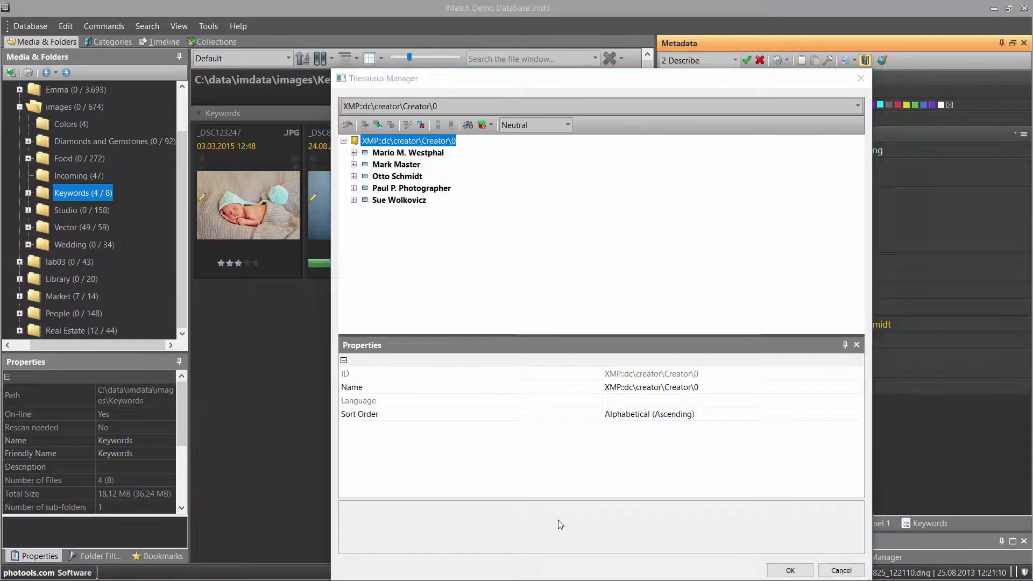
- Scroll the help topic down to The Thesaurus Manager and Adding Tags to the Thesaurus
scroll(612, 437, down, 12)
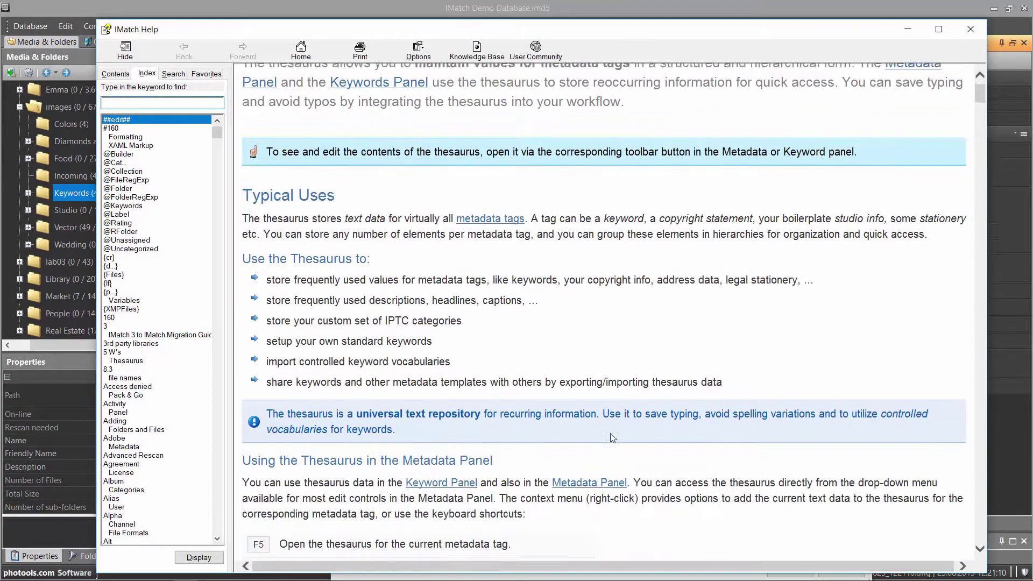
scroll(612, 437, down, 12)
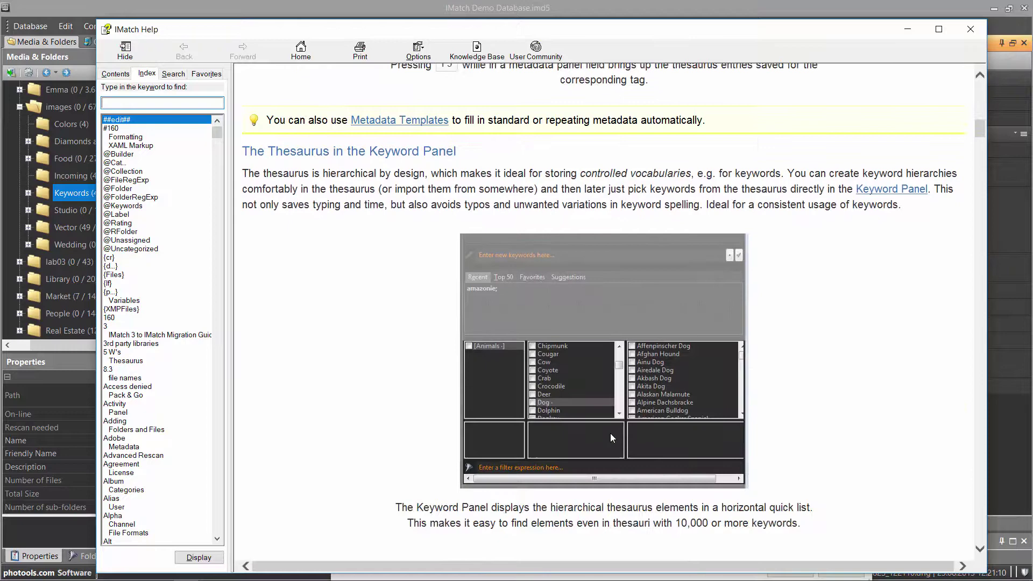